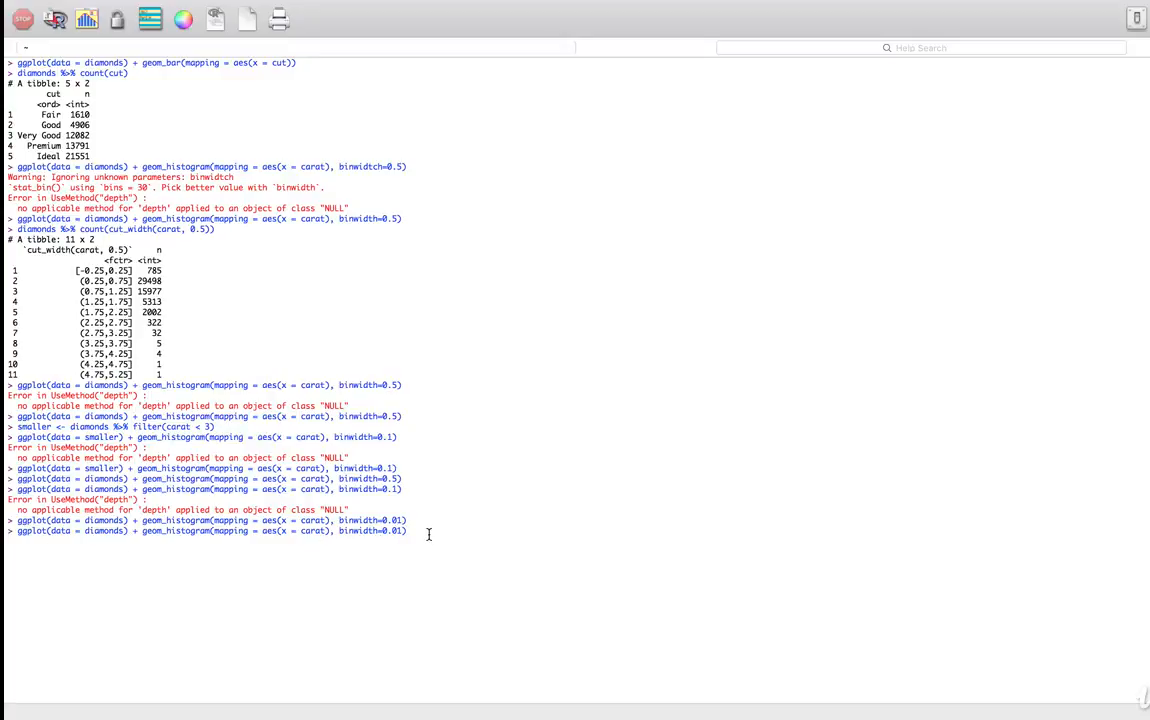
- Run the diamonds carat histogram command with binwidth=0.01, view the plot and close its window
{"action": "key", "text": "Return"}
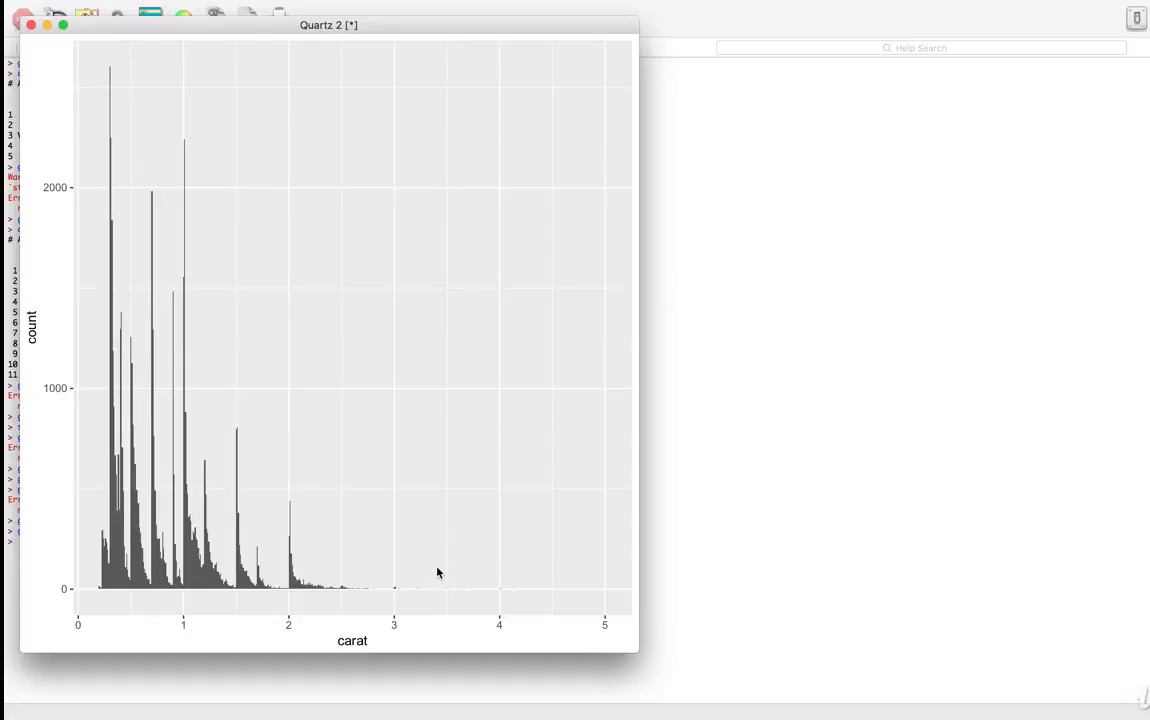
{"action": "left_click", "coordinate": [32, 26]}
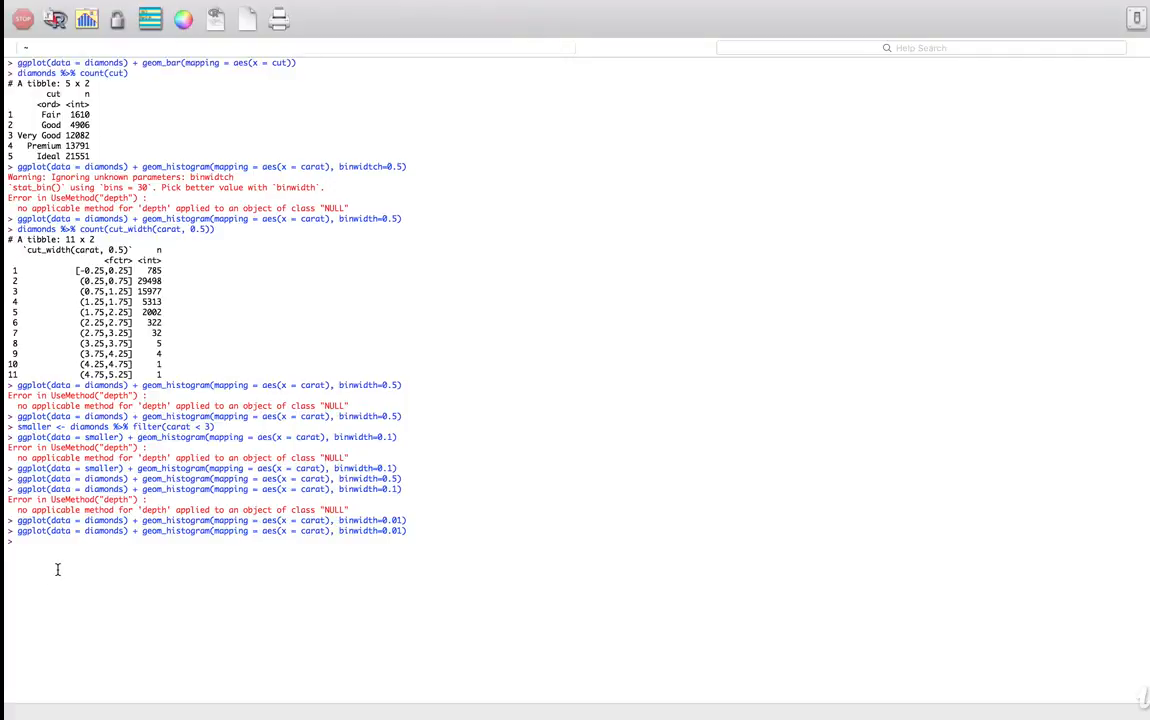
- Try to plot a histogram with ggplot(data = faithful mapping = aes(x= eruptions)) + geom_histogram(bindwidth=.25)
{"action": "type", "text": "ggplot(data = "}
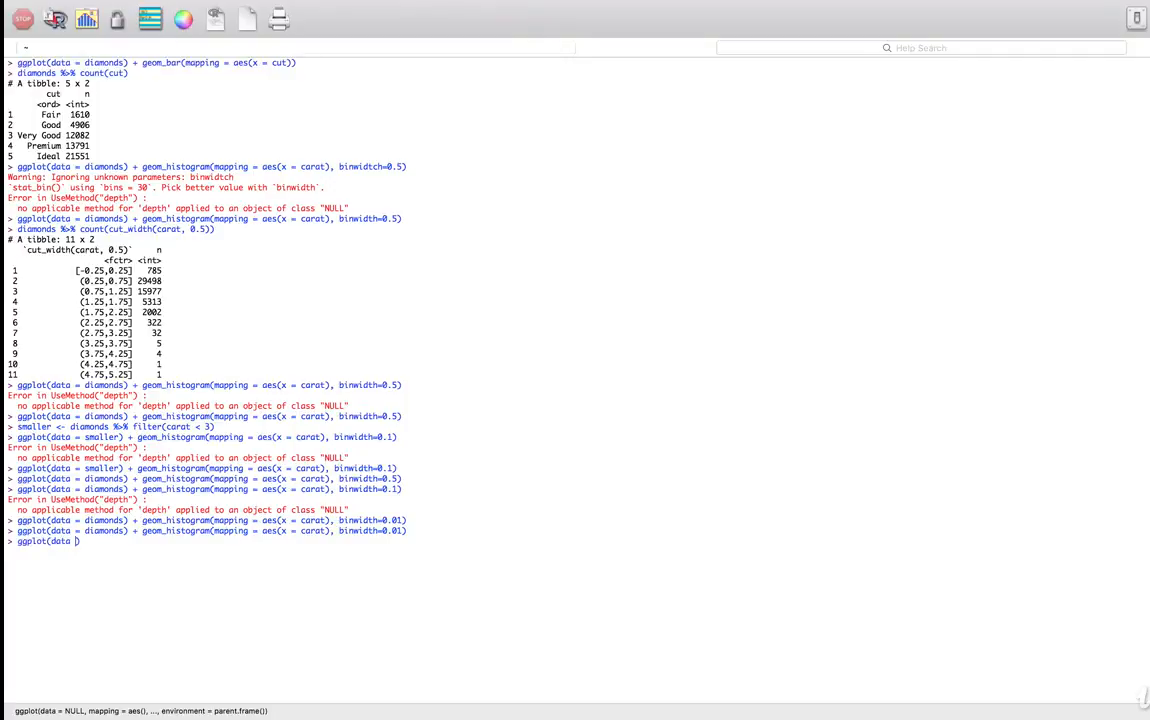
{"action": "type", "text": "faithful"}
{"action": "type", "text": " mapping "}
{"action": "type", "text": "= "}
{"action": "type", "text": "aes(x= "}
{"action": "type", "text": "eruptions"}
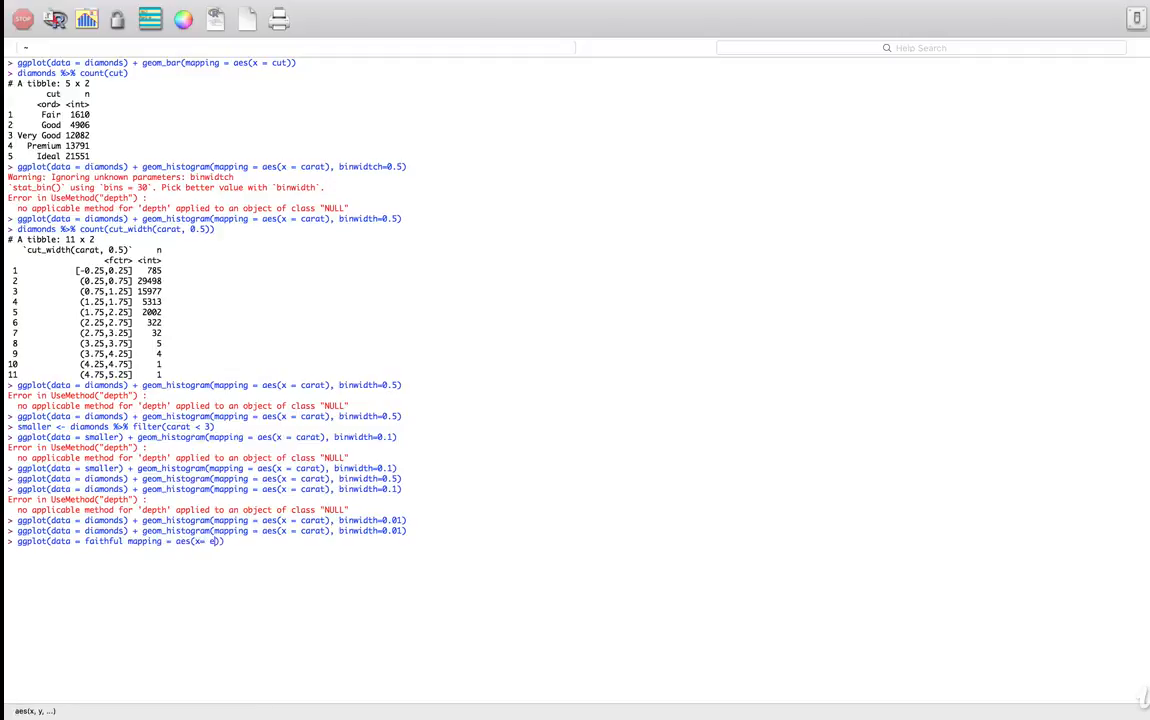
{"action": "type", "text": ")) +"}
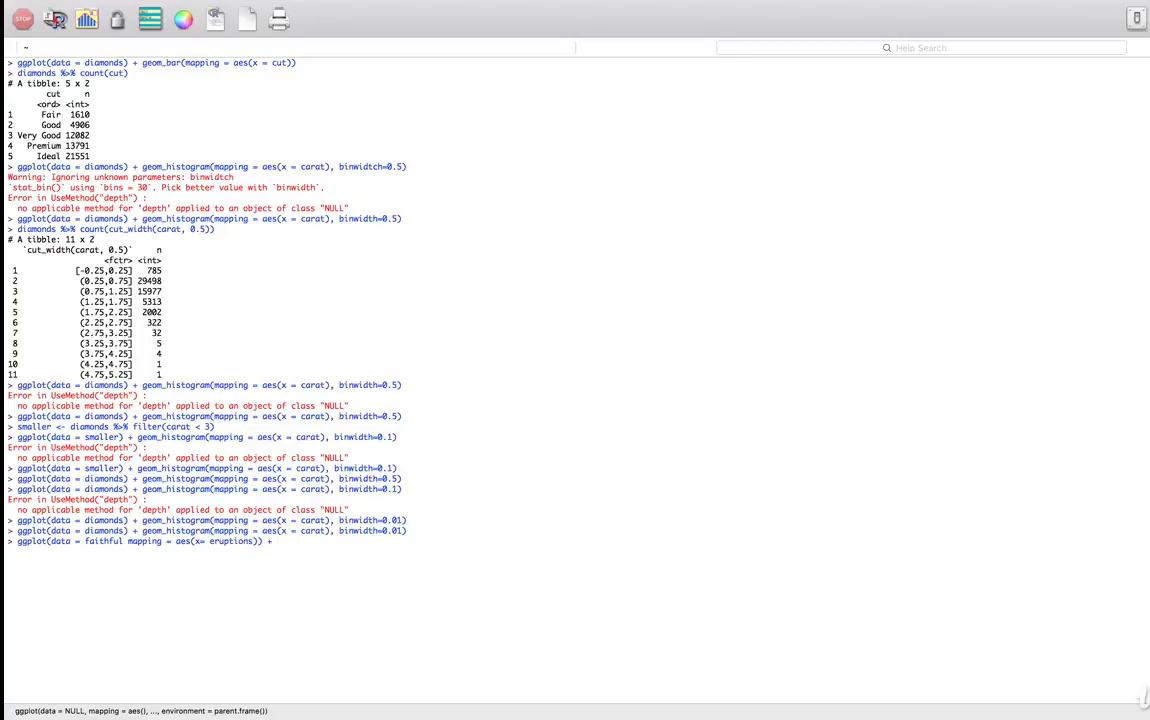
{"action": "type", "text": " geom_histogram(bindwidth"}
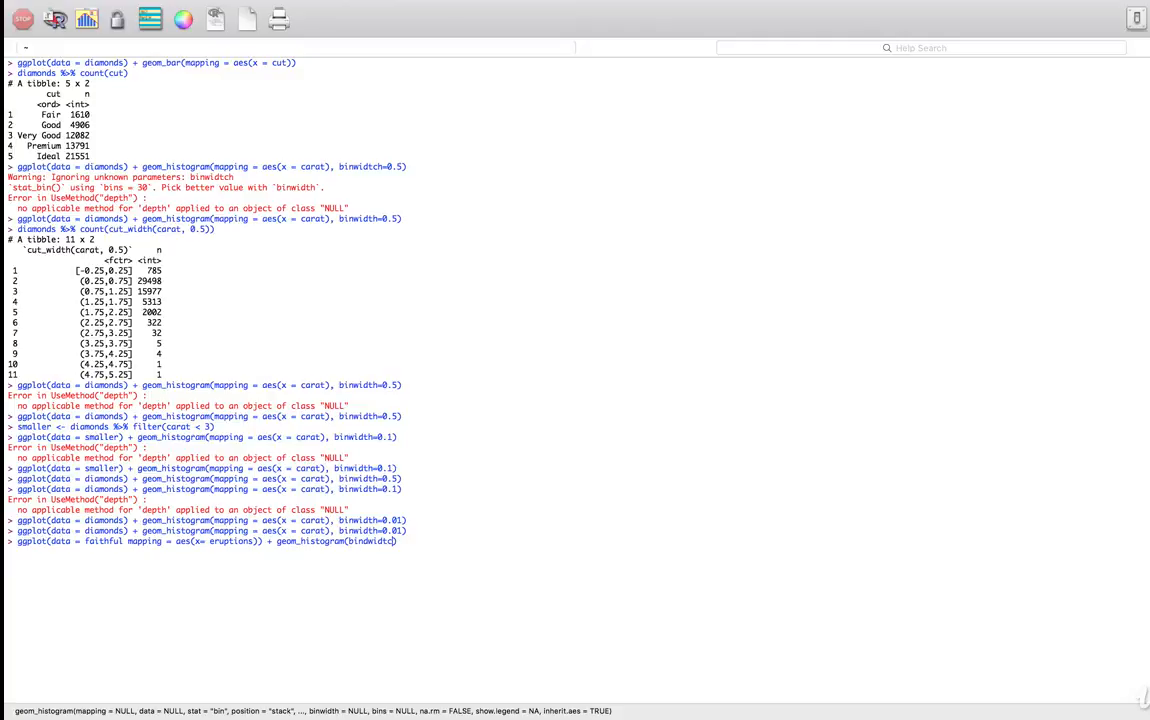
{"action": "key", "text": "BackSpace"}
{"action": "type", "text": "h"}
{"action": "type", "text": "=.25"}
{"action": "key", "text": "Return"}
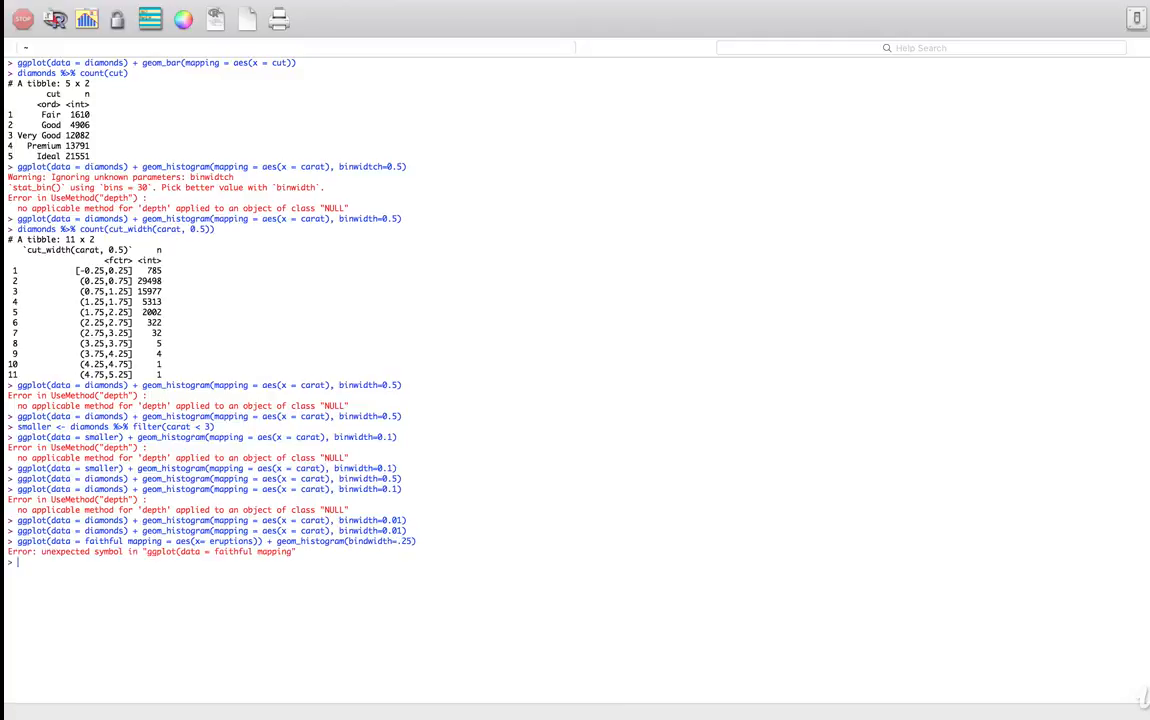
- Recall the faithful histogram command, add the missing comma after faithful, run it and close the resulting plot window
{"action": "key", "text": "Up"}
{"action": "key", "text": "Left"}
{"action": "key", "text": "Left"}
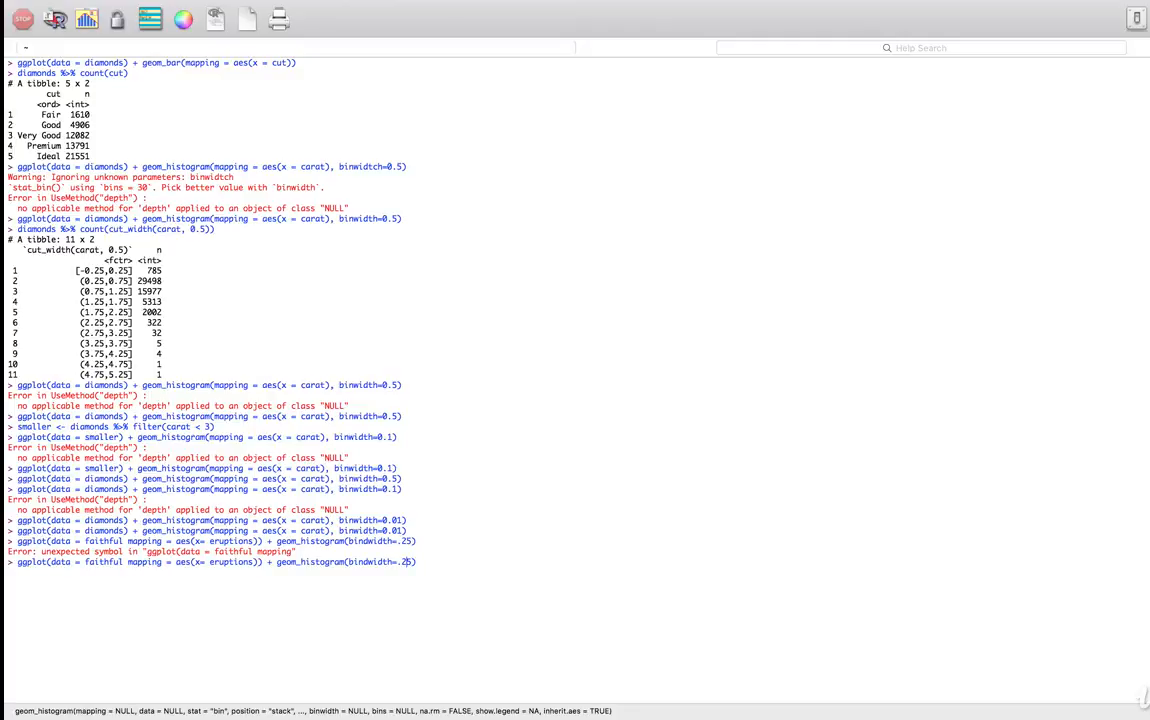
{"action": "key", "text": "Left"}
{"action": "key", "text": "Left"}
{"action": "key", "text": "Left"}
{"action": "key", "text": "Left"}
{"action": "key", "text": "Left"}
{"action": "key", "text": "Left"}
{"action": "key", "text": "Left"}
{"action": "key", "text": "Left"}
{"action": "key", "text": "Left"}
{"action": "key", "text": "Left"}
{"action": "key", "text": "Left"}
{"action": "key", "text": "Left"}
{"action": "key", "text": "Left"}
{"action": "key", "text": "Left"}
{"action": "left_click", "coordinate": [119, 562]}
{"action": "type", "text": ","}
{"action": "key", "text": "Return"}
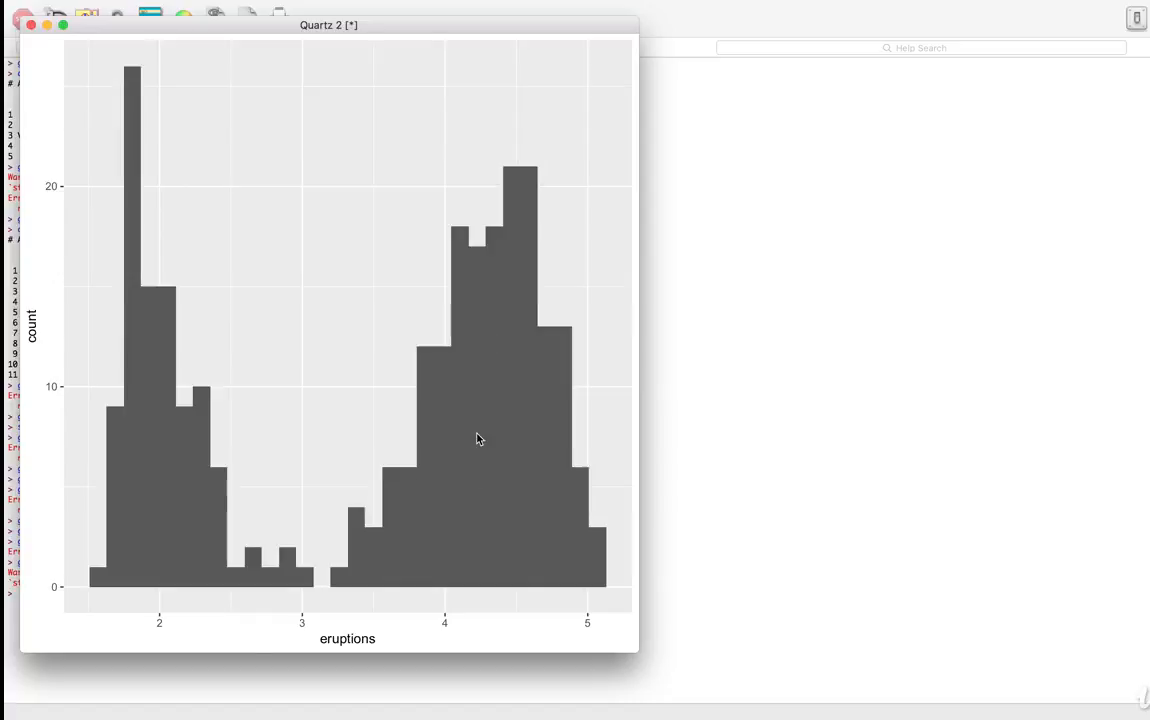
{"action": "left_click", "coordinate": [31, 25]}
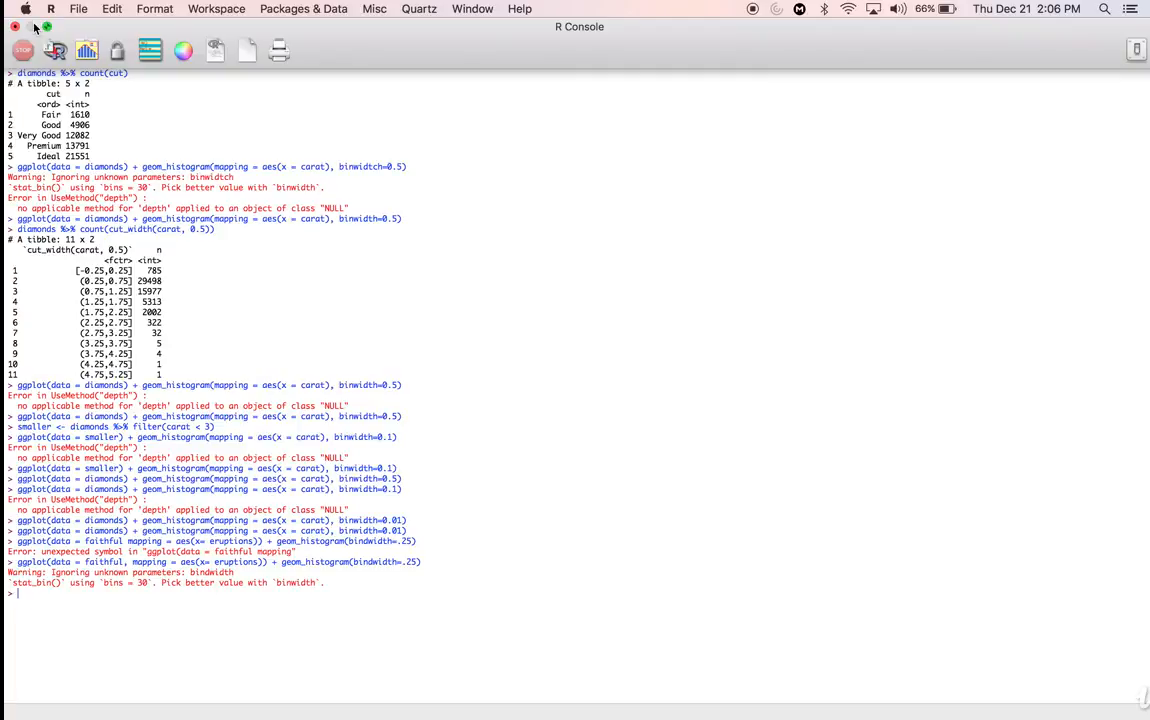
- Recall the diamonds carat histogram command from the history and set its binwidth to 0.5
{"action": "key", "text": "Up"}
{"action": "key", "text": "Up"}
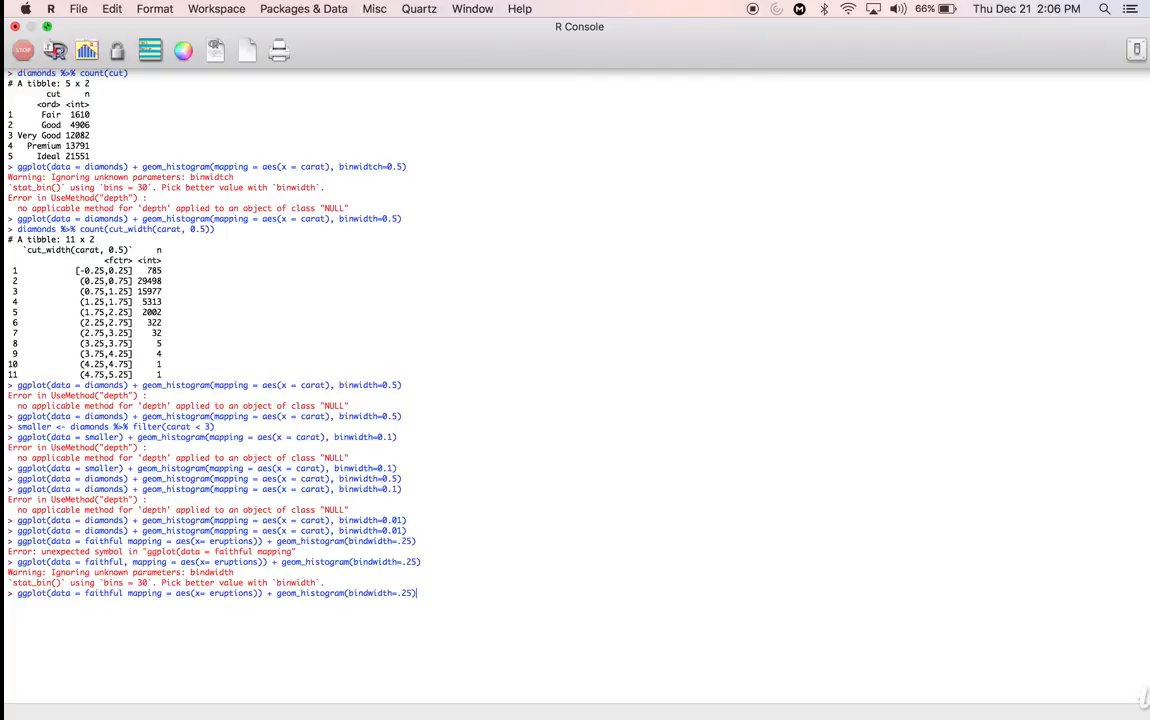
{"action": "key", "text": "Up"}
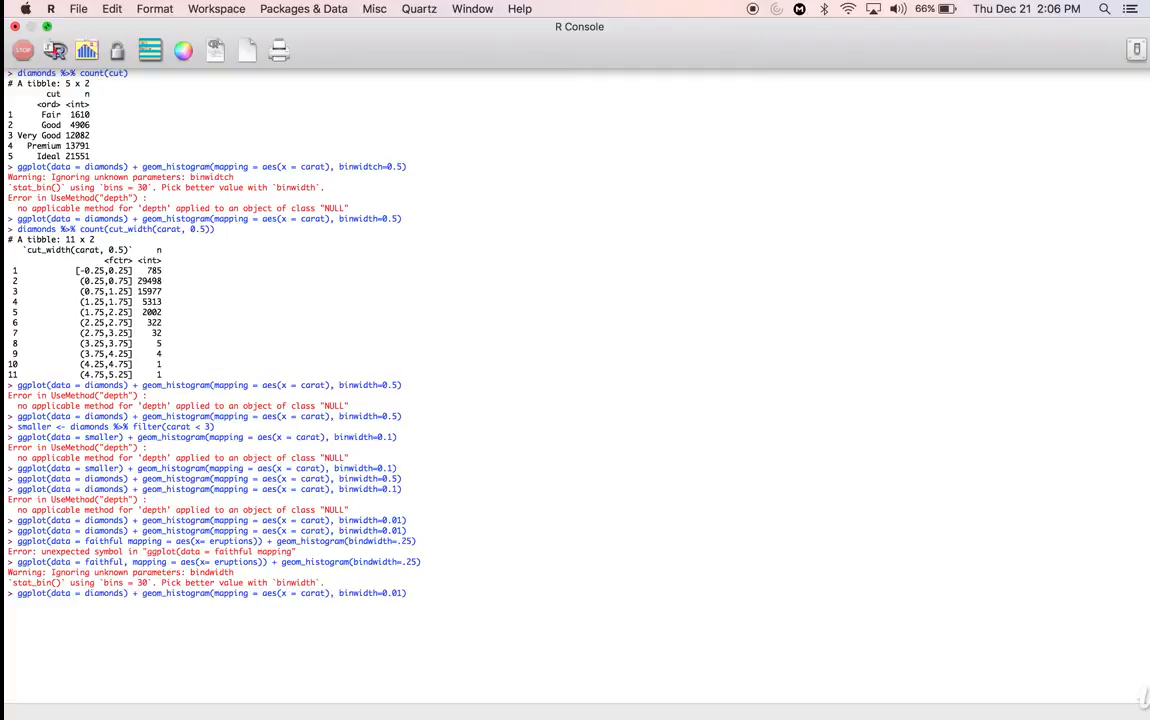
{"action": "key", "text": "Left"}
{"action": "key", "text": "BackSpace"}
{"action": "key", "text": "BackSpace"}
{"action": "type", "text": "5"}
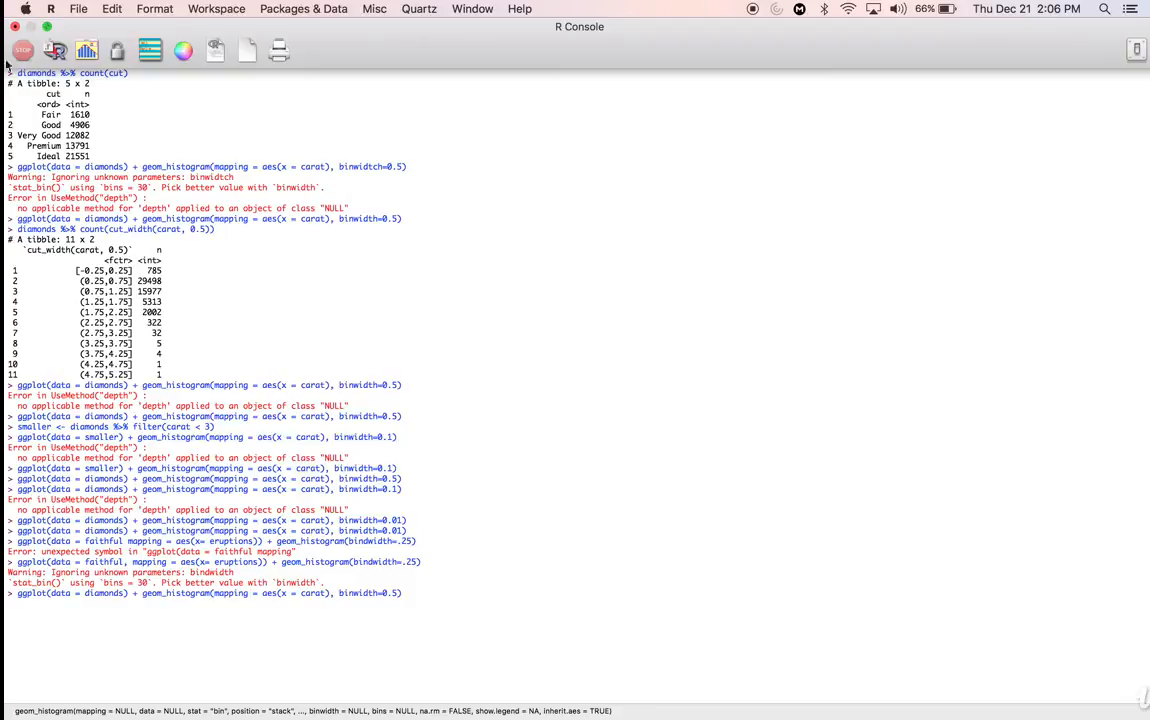
- Replace carat with y as the x variable, run the diamonds histogram command and close the plot window
{"action": "double_click", "coordinate": [307, 593]}
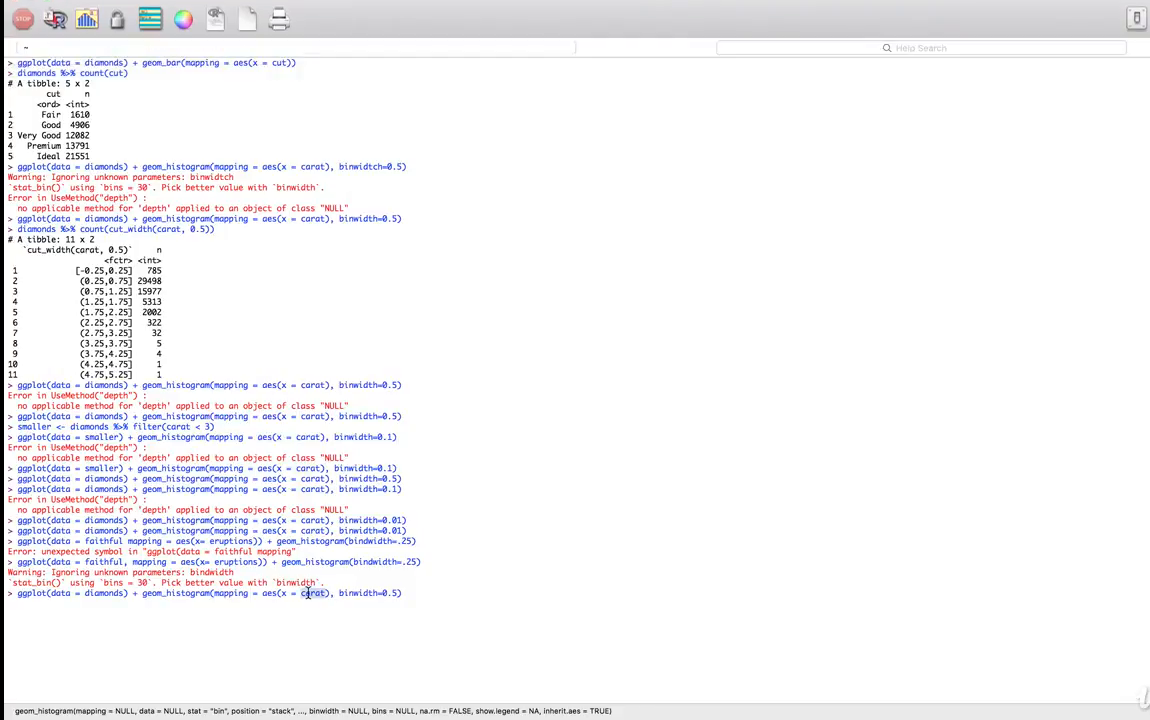
{"action": "type", "text": "y"}
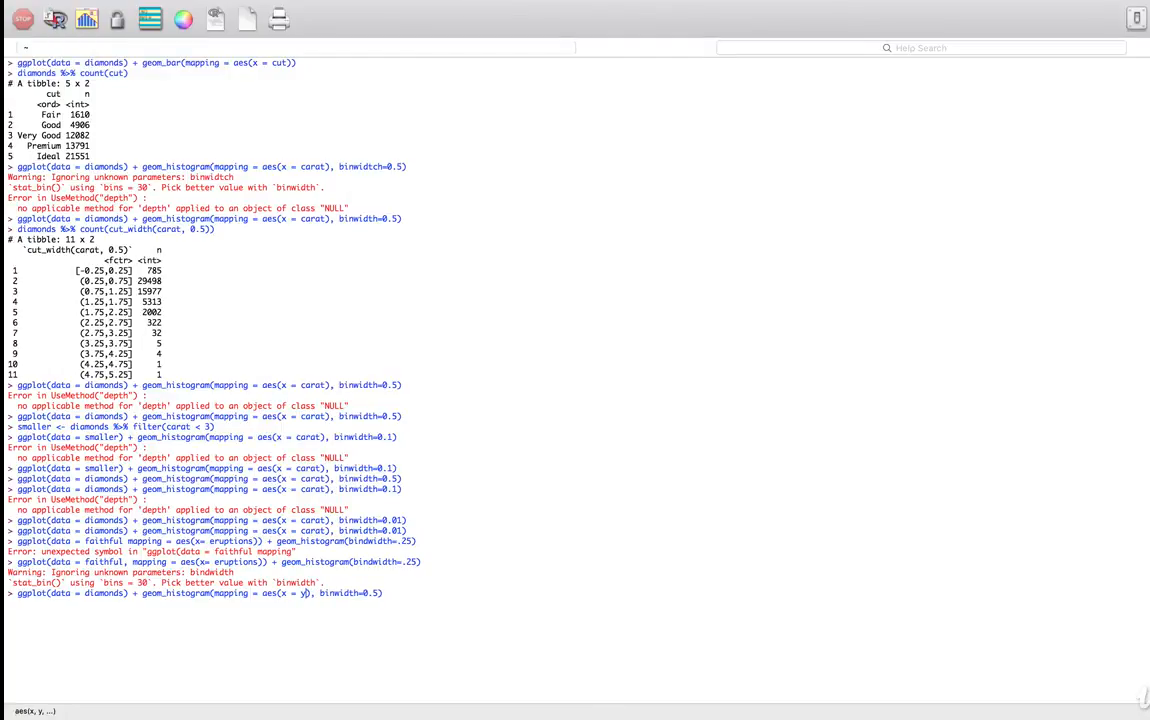
{"action": "key", "text": "Return"}
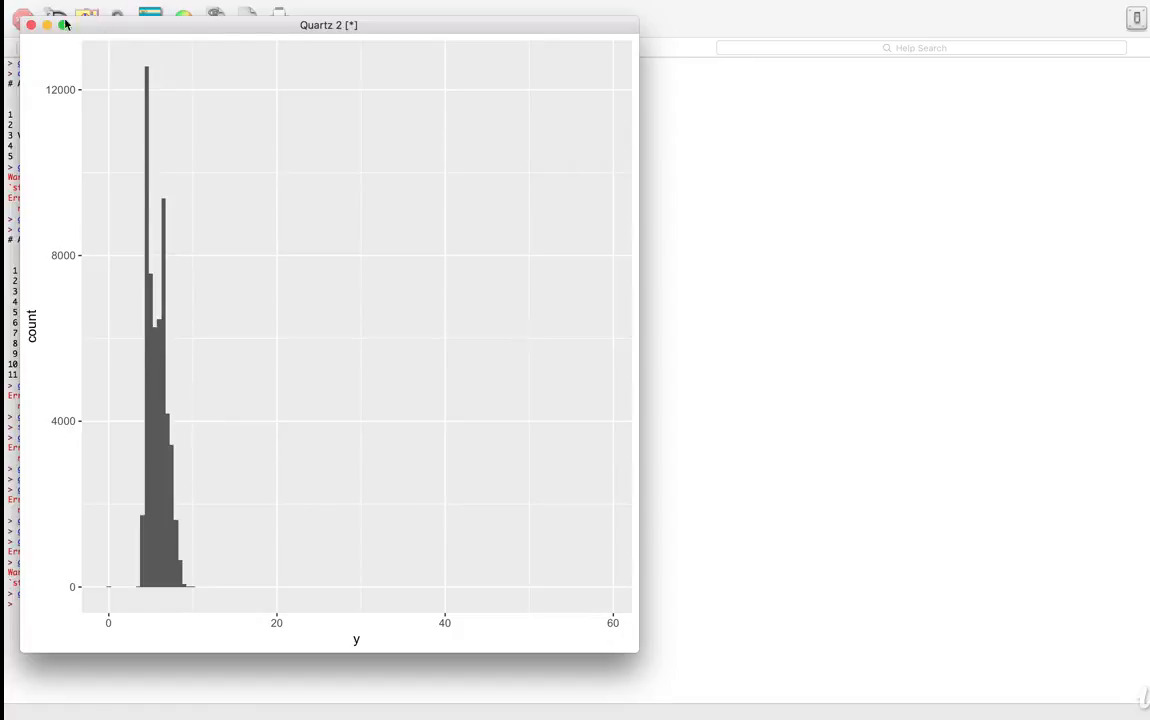
{"action": "left_click", "coordinate": [30, 24]}
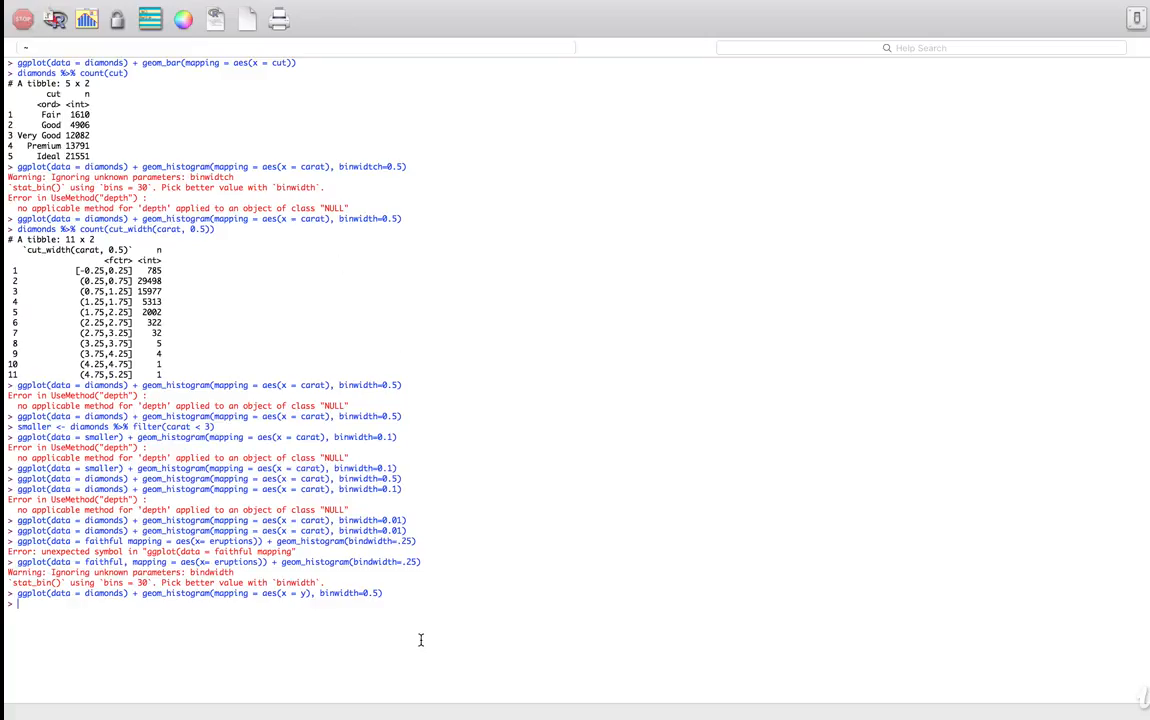
- Rerun the diamonds y histogram with + coord_cartesian(ylim=c(0,50)) appended, and move the plot window away from the console's left edge
{"action": "key", "text": "Up"}
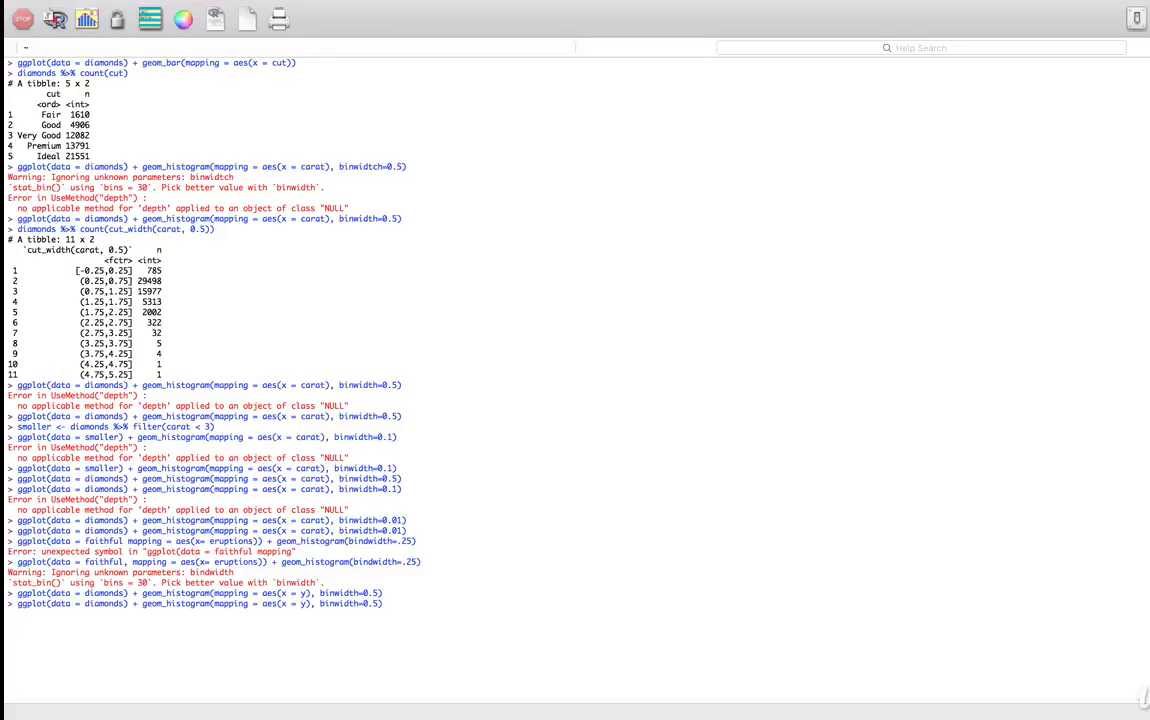
{"action": "type", "text": "+ coord"}
{"action": "type", "text": "_cartesian()"}
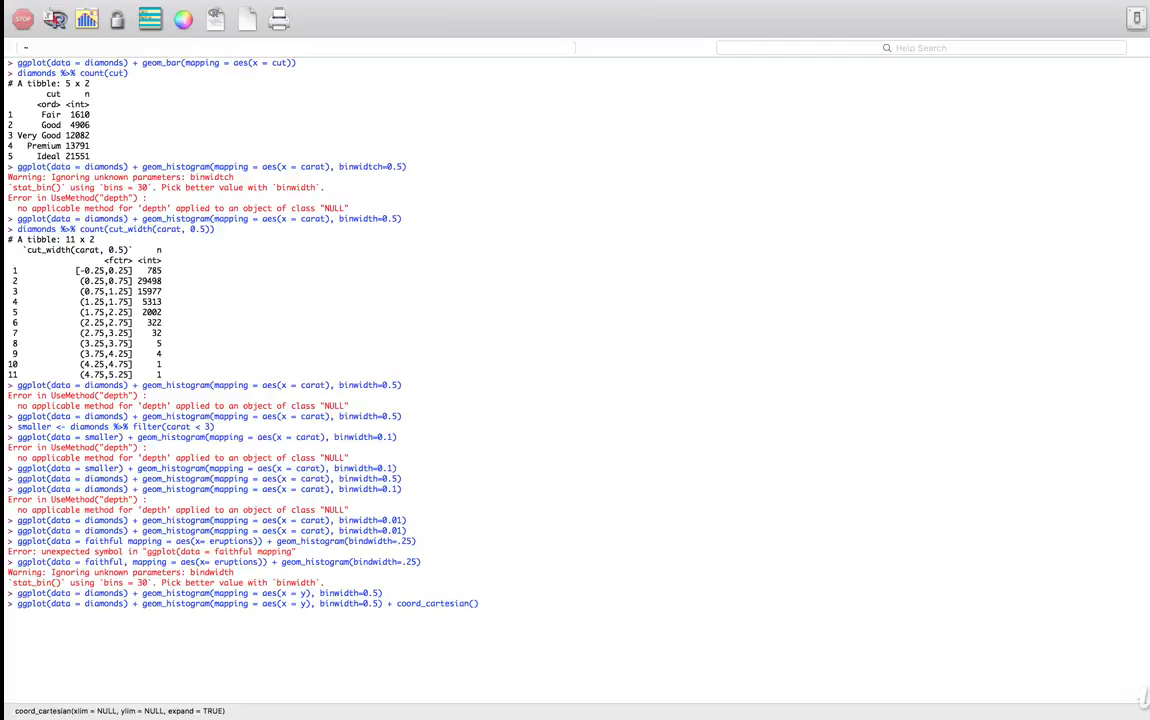
{"action": "type", "text": "ylim"}
{"action": "type", "text": "=c("}
{"action": "type", "text": "0,50"}
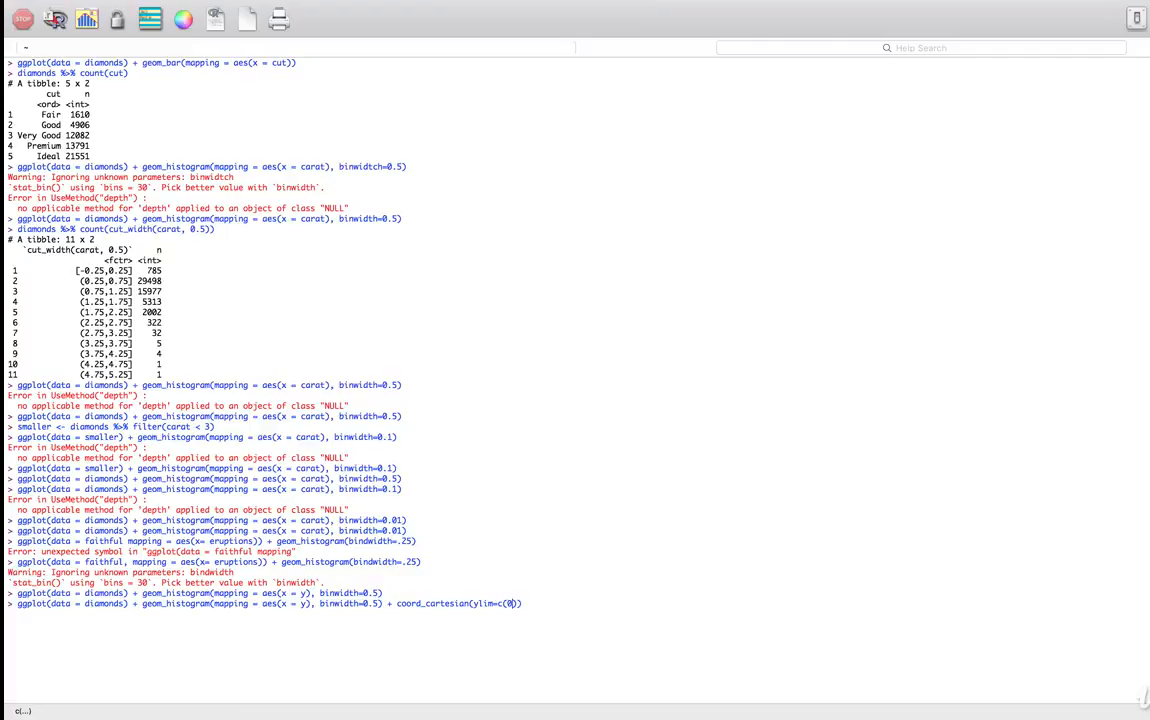
{"action": "key", "text": "Right"}
{"action": "key", "text": "Right"}
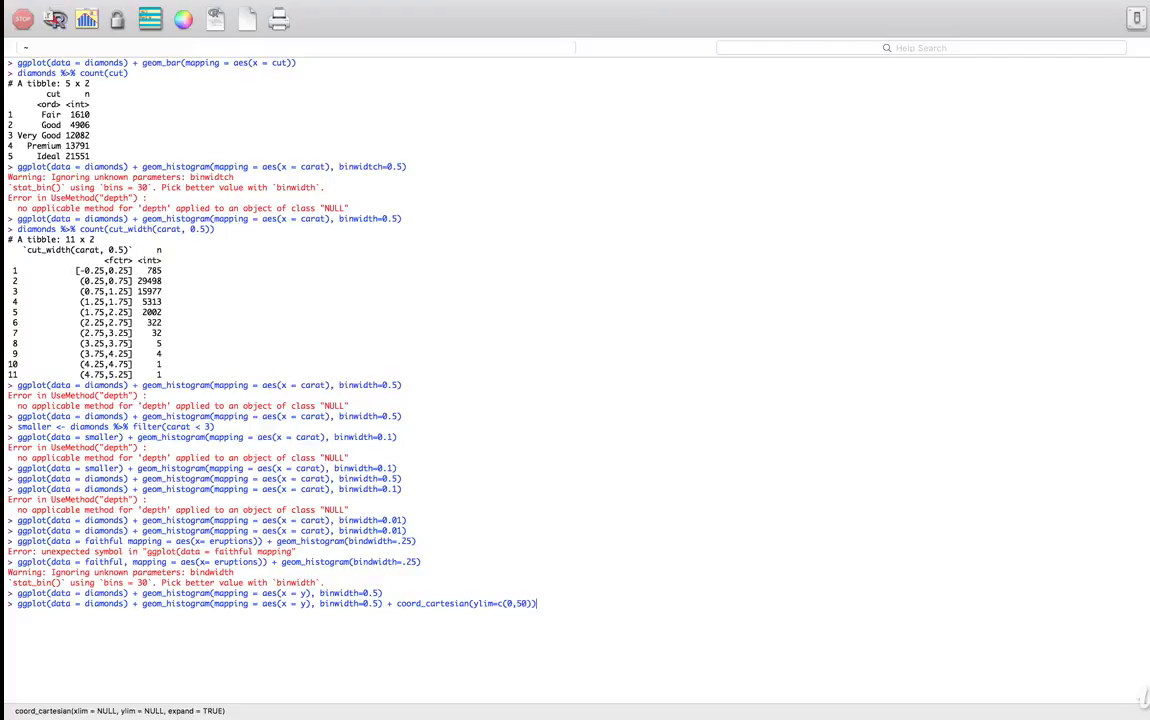
{"action": "key", "text": "Return"}
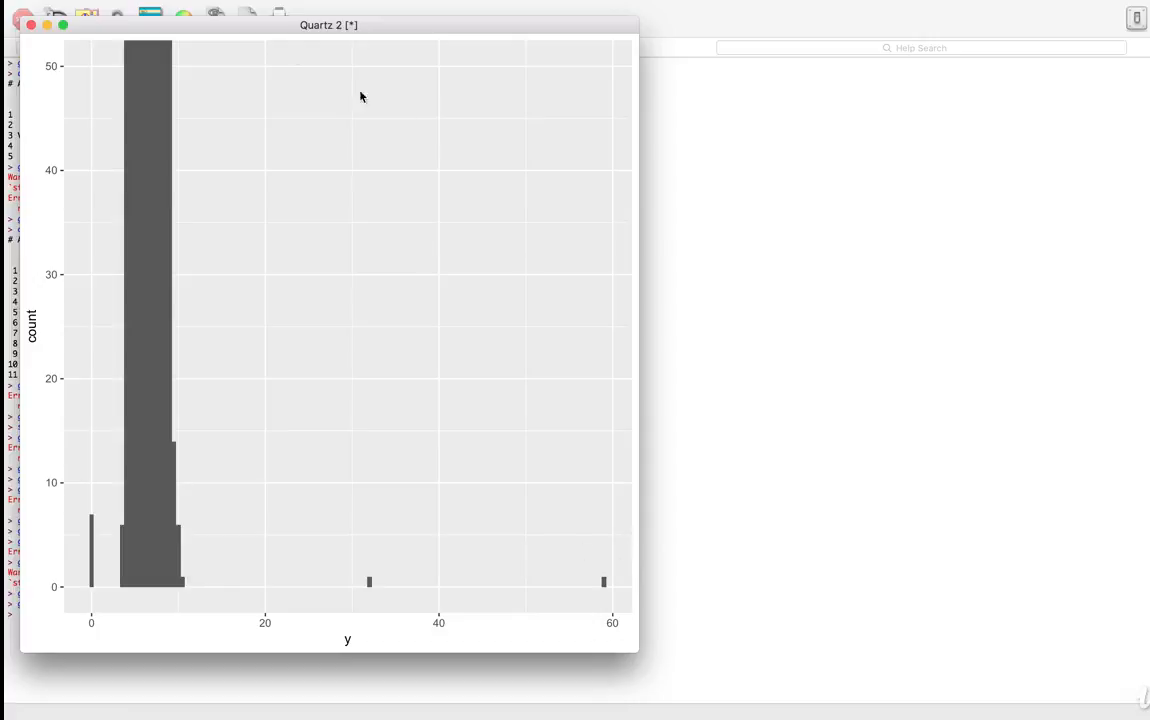
{"action": "left_click_drag", "start_coordinate": [187, 26], "coordinate": [716, 50]}
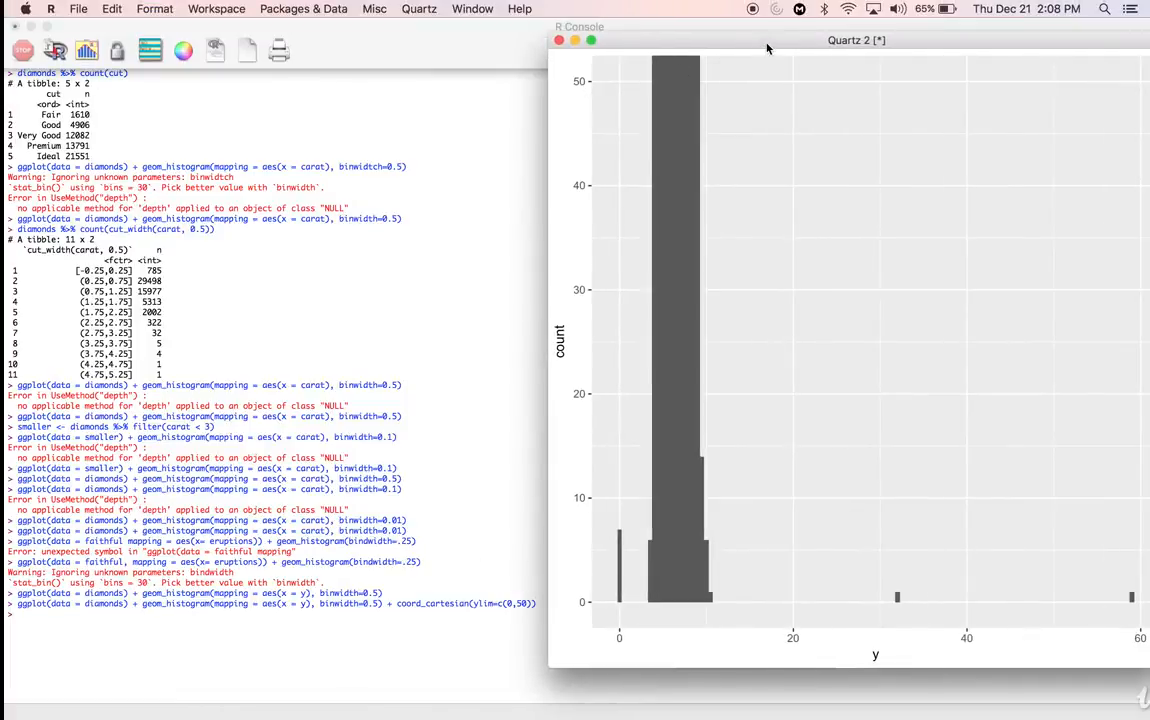
{"action": "left_click_drag", "start_coordinate": [760, 44], "coordinate": [518, 69]}
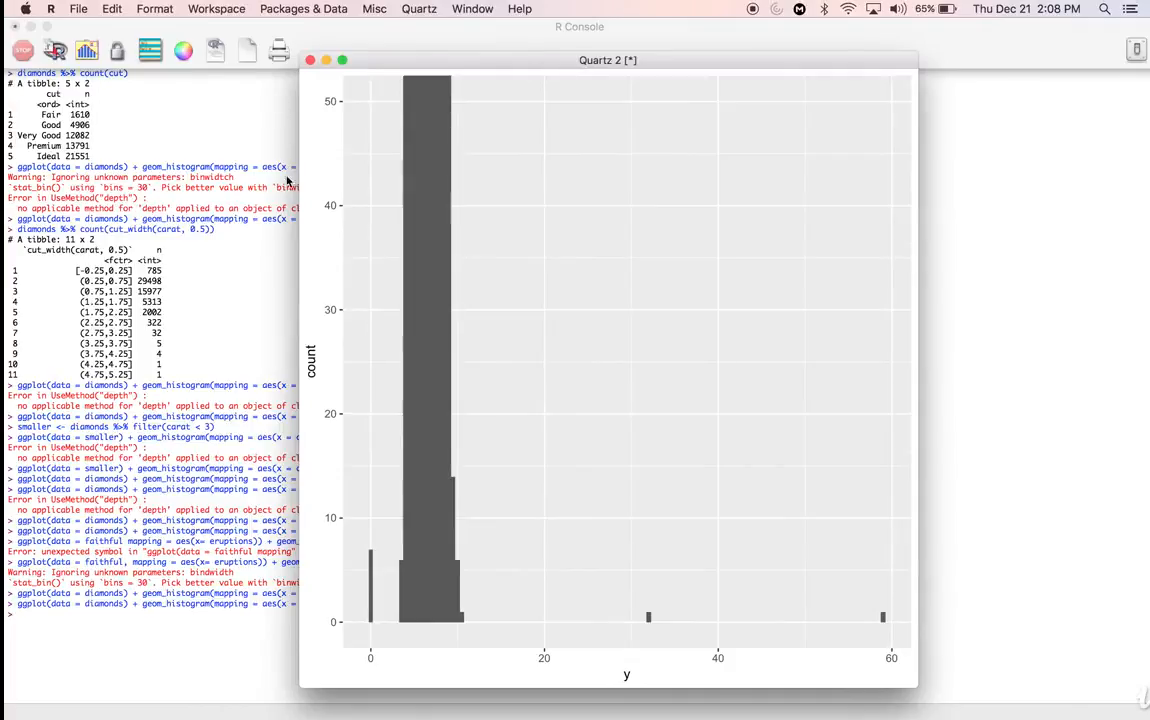